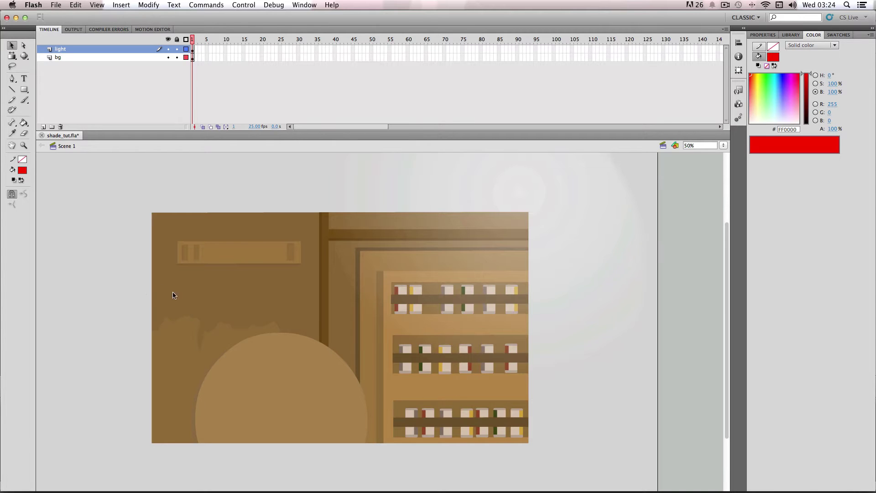
Undo an accidental background move, nudge the light glow slightly down-right, then reselect the background
drag(194, 309, 150, 306)
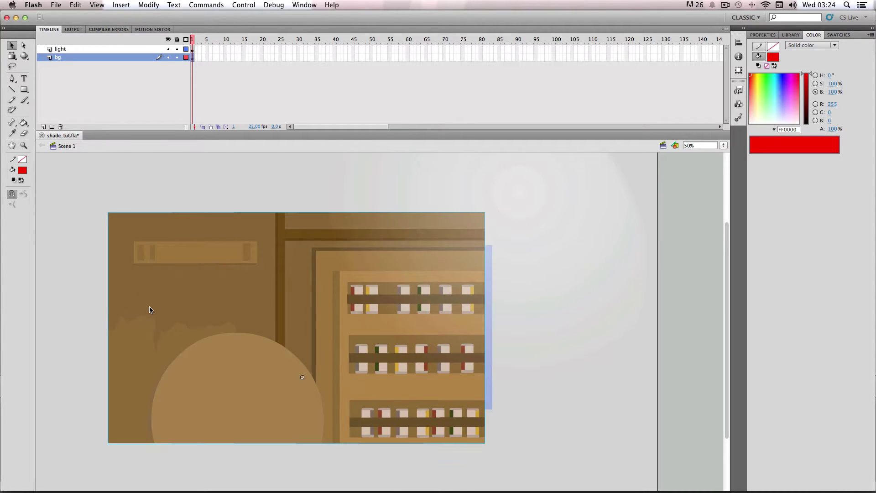
key(super+z)
click(518, 193)
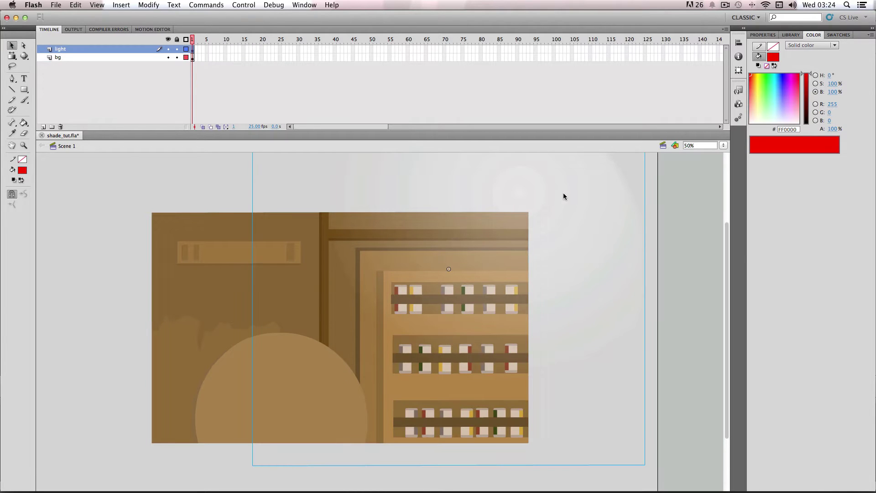
mouse_move(563, 196)
mouse_down()
mouse_move(530, 234)
mouse_move(393, 294)
mouse_move(409, 248)
mouse_move(453, 294)
mouse_move(544, 239)
mouse_move(569, 208)
mouse_up()
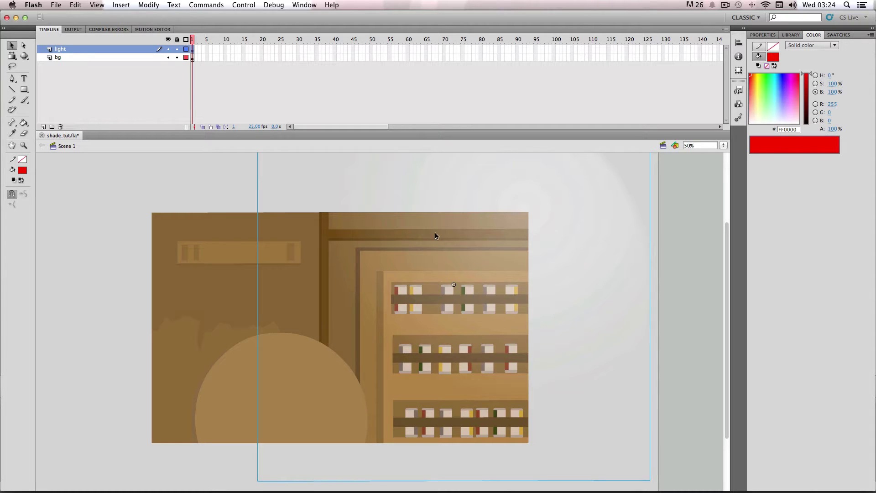
click(186, 233)
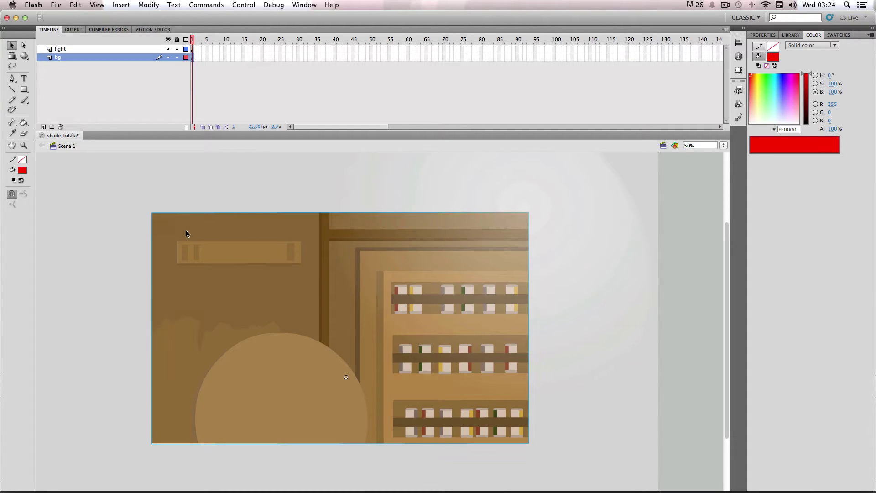
In Symbol 13, add Layer 11 above Layer 2 and draw a rectangle over the whole background
double_click(195, 300)
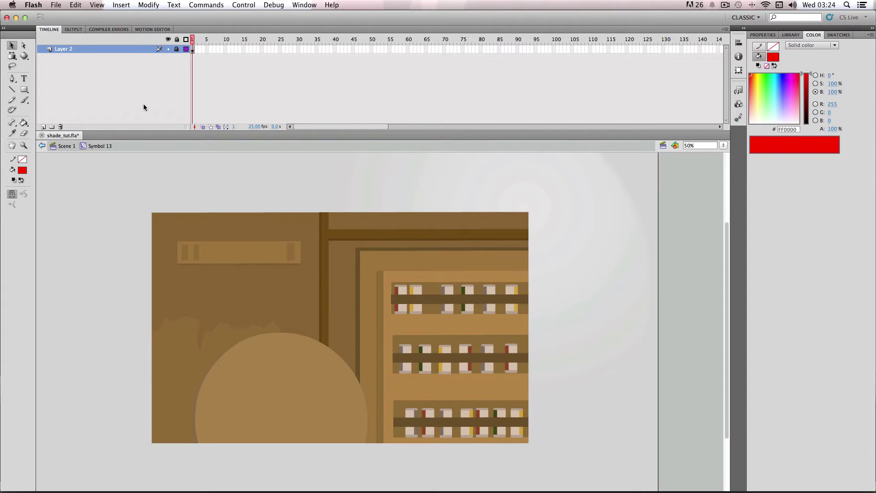
click(43, 127)
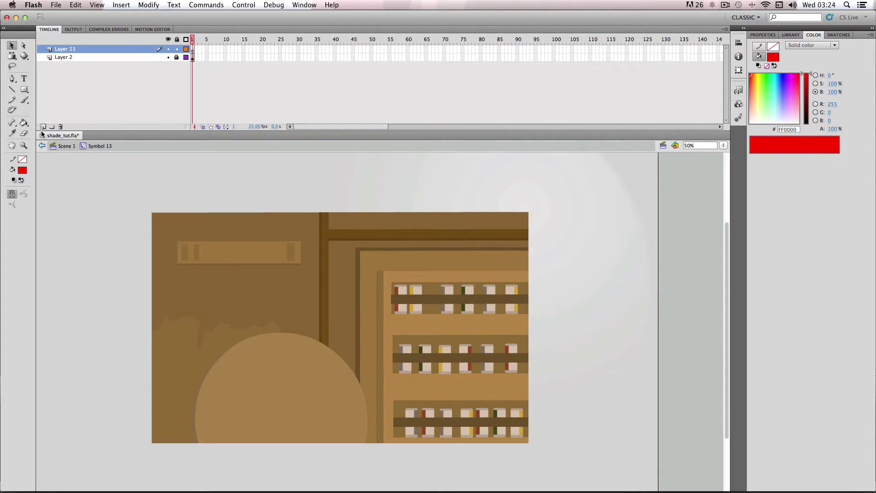
click(24, 89)
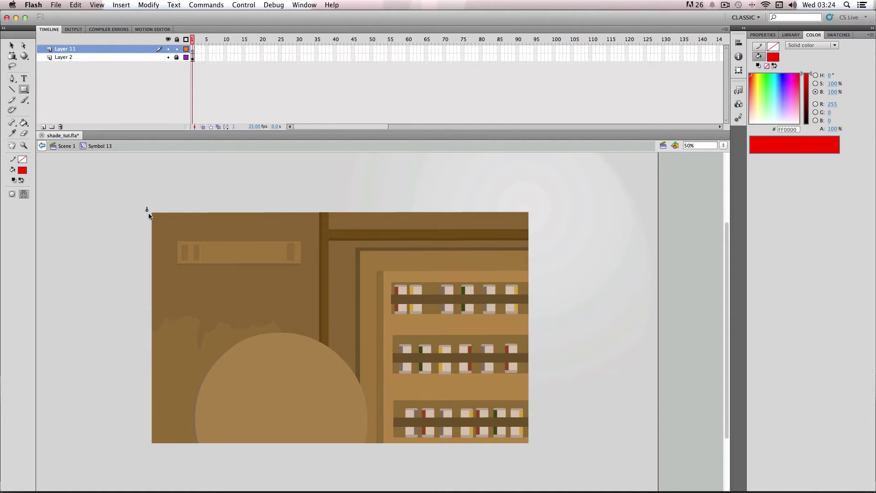
drag(147, 207, 533, 448)
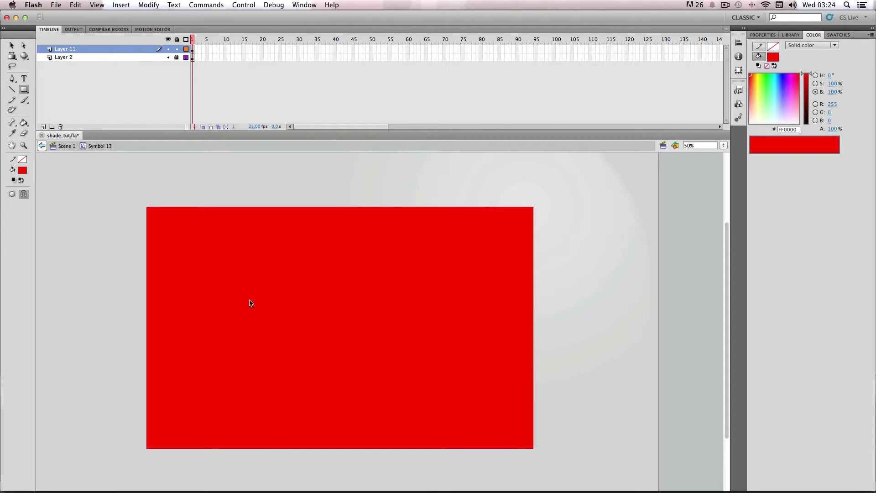
Change the rectangle's fill type to a linear gradient in the Color panel
click(12, 46)
click(230, 271)
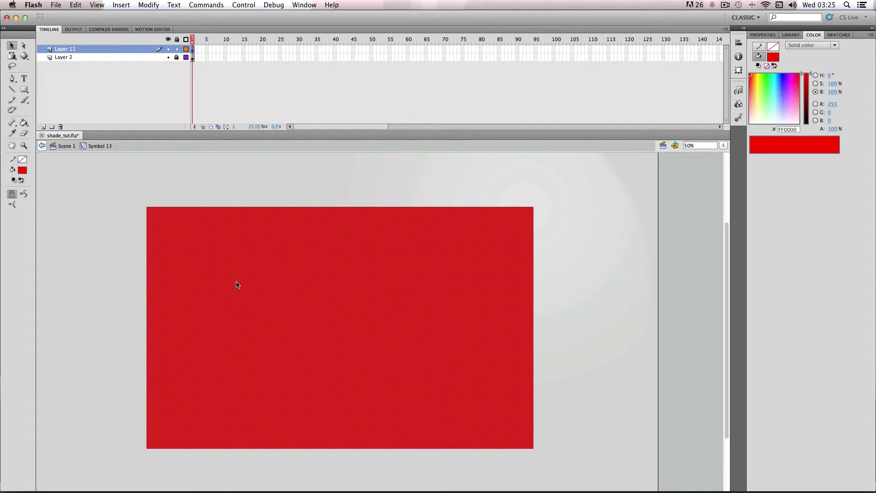
click(810, 48)
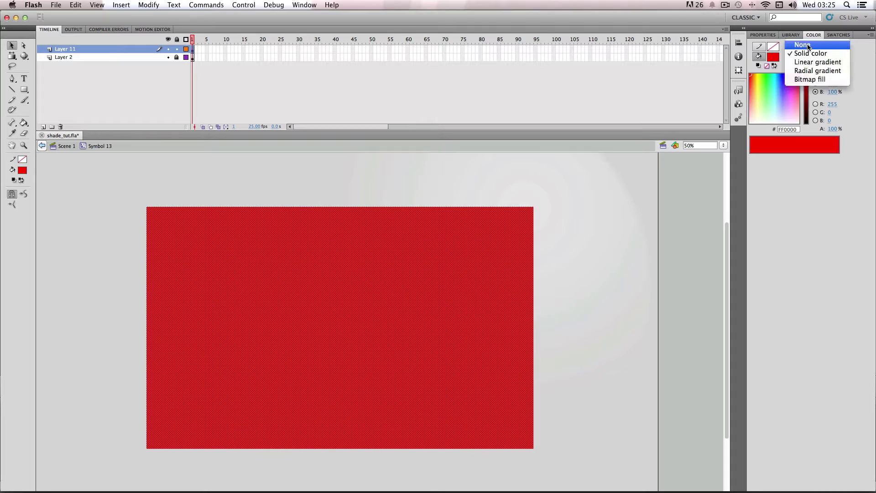
click(809, 62)
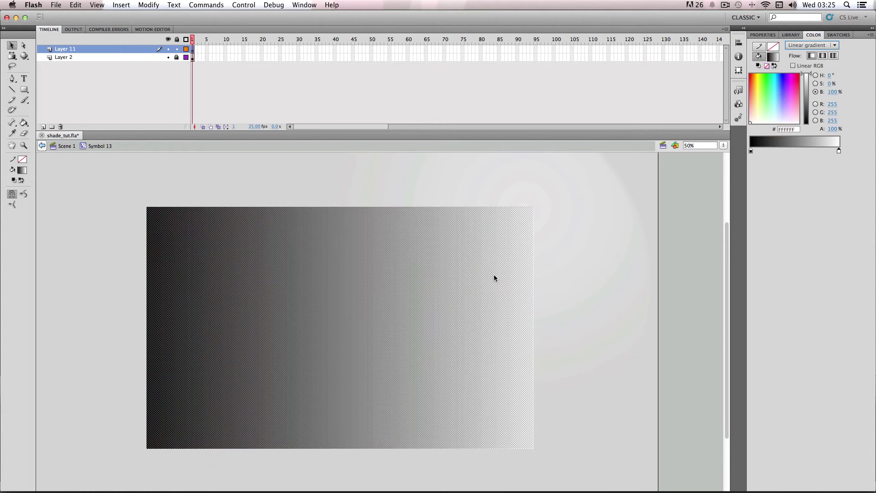
click(551, 270)
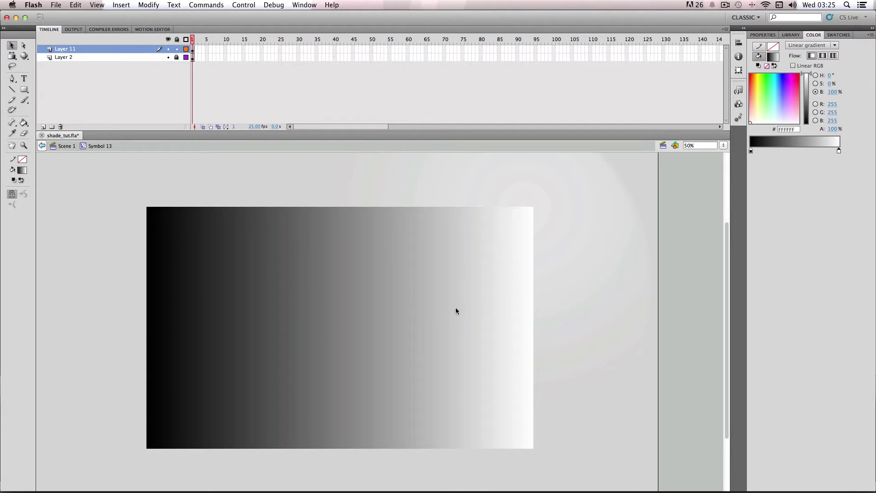
click(441, 310)
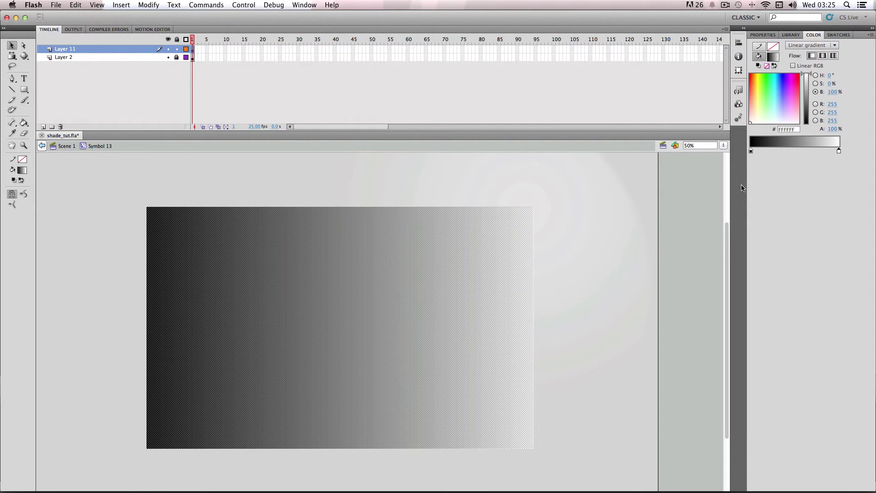
Set the left gradient stop to white and the right stop to 0% alpha
click(750, 151)
click(750, 152)
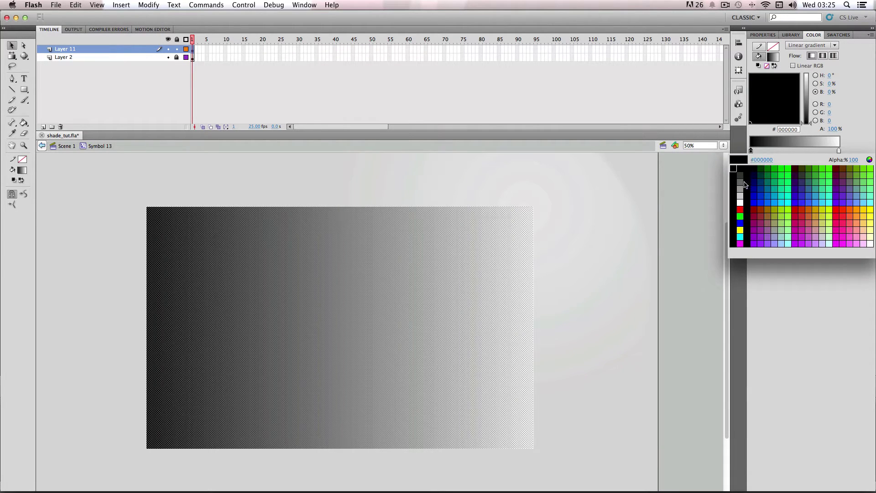
click(739, 206)
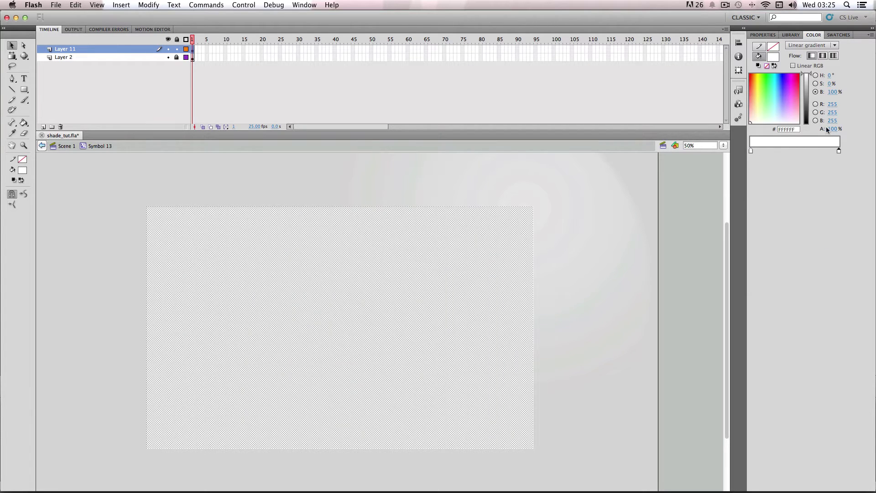
drag(839, 129, 749, 134)
click(536, 217)
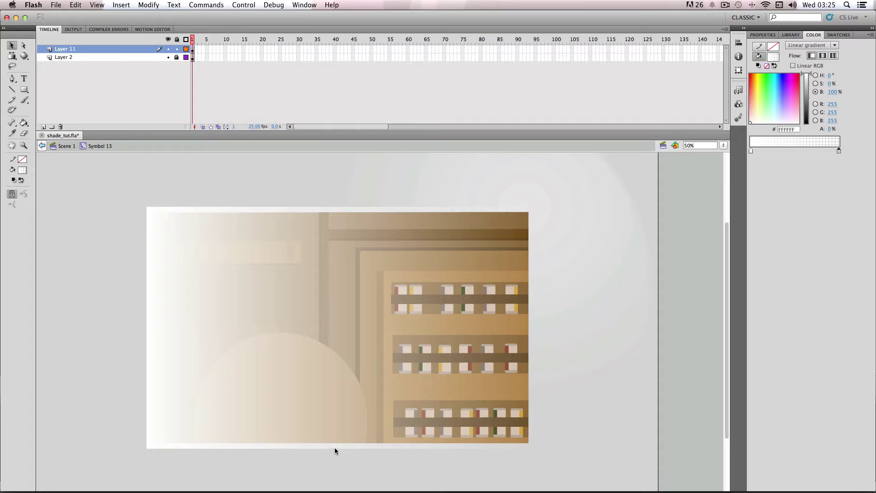
With Gradient Transform, rotate the gradient vertical and stretch it over the full height, white on top
click(11, 56)
click(55, 66)
click(273, 284)
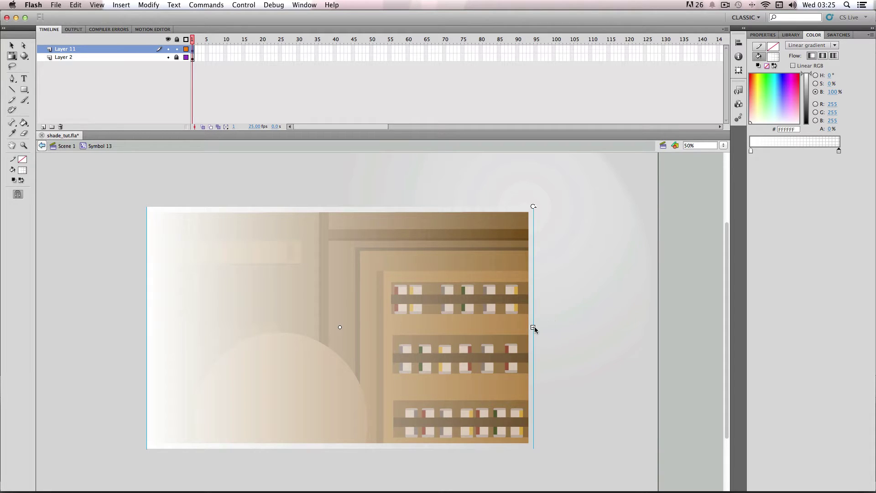
drag(533, 327, 389, 320)
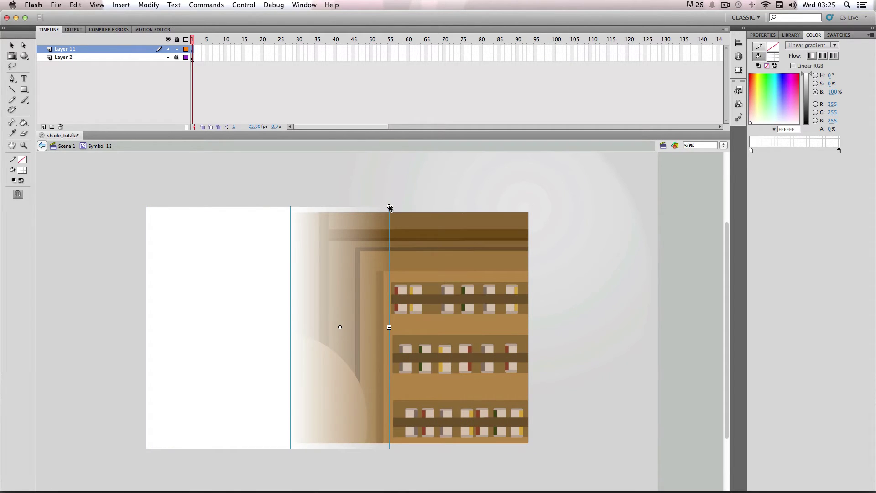
drag(389, 206, 435, 368)
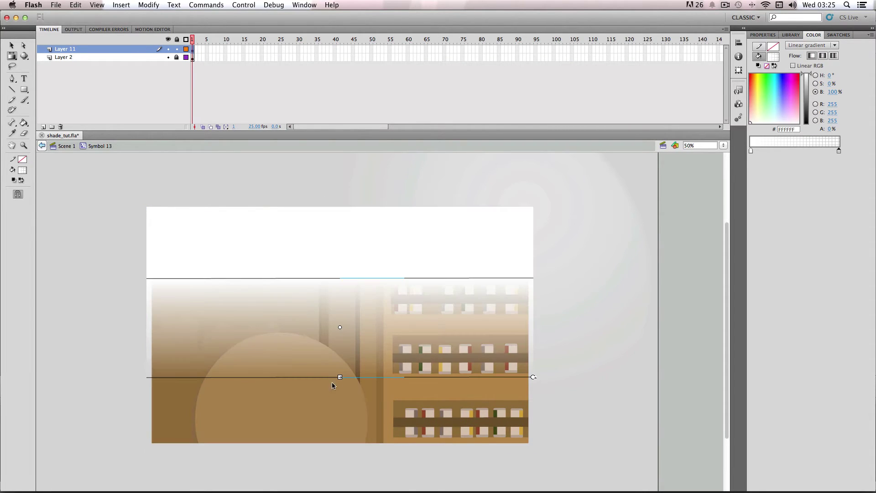
drag(339, 379, 339, 445)
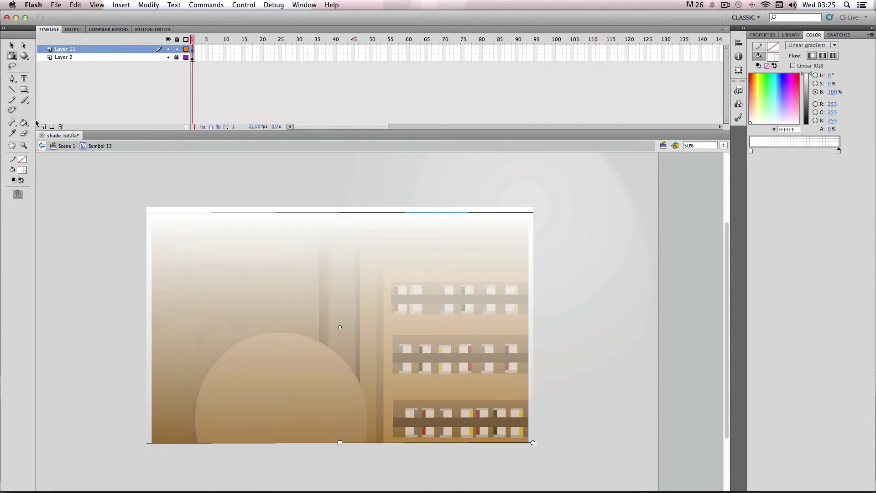
click(11, 45)
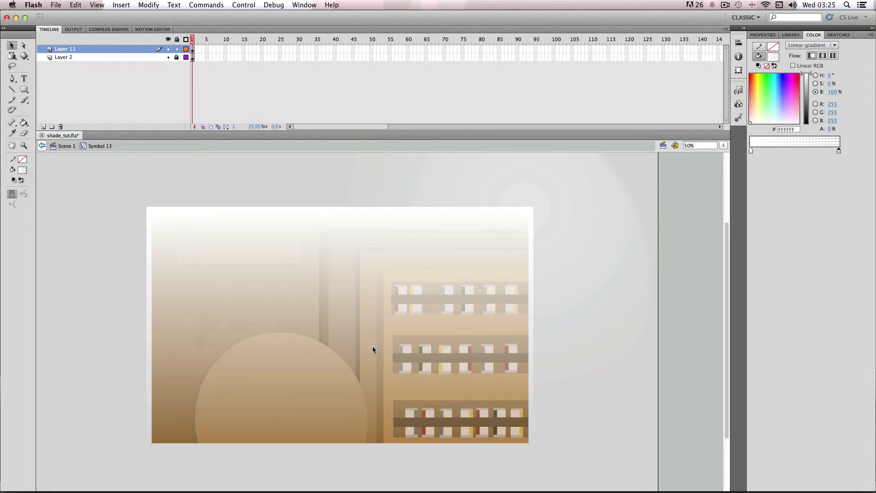
Convert the white gradient shape into movie clip Symbol 28
click(333, 280)
right_click(345, 270)
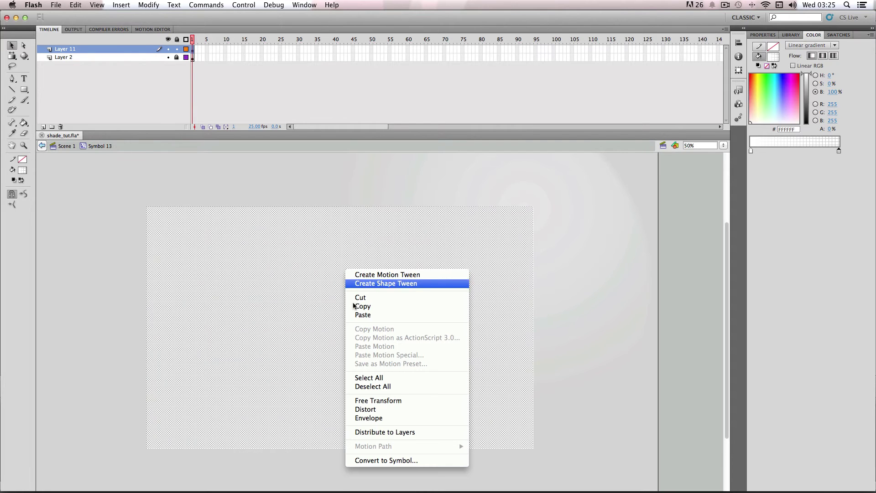
click(399, 461)
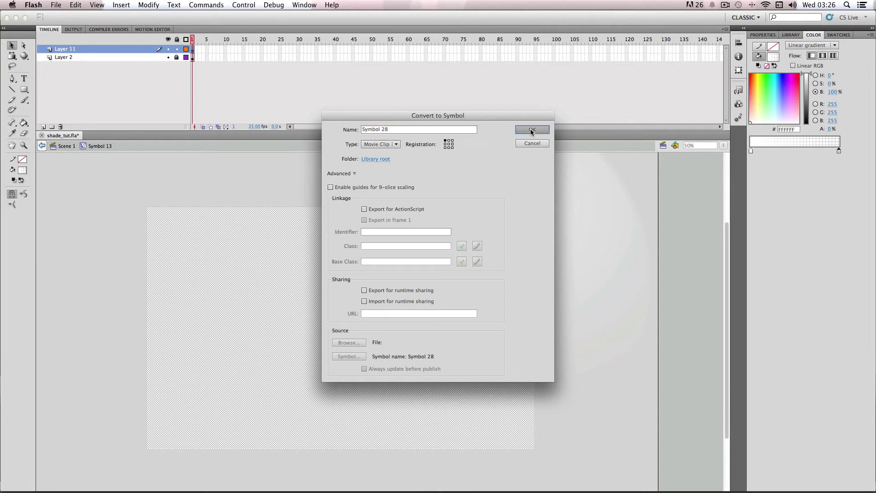
click(530, 129)
Give the movie clip an Alpha colour effect of 60%
click(762, 35)
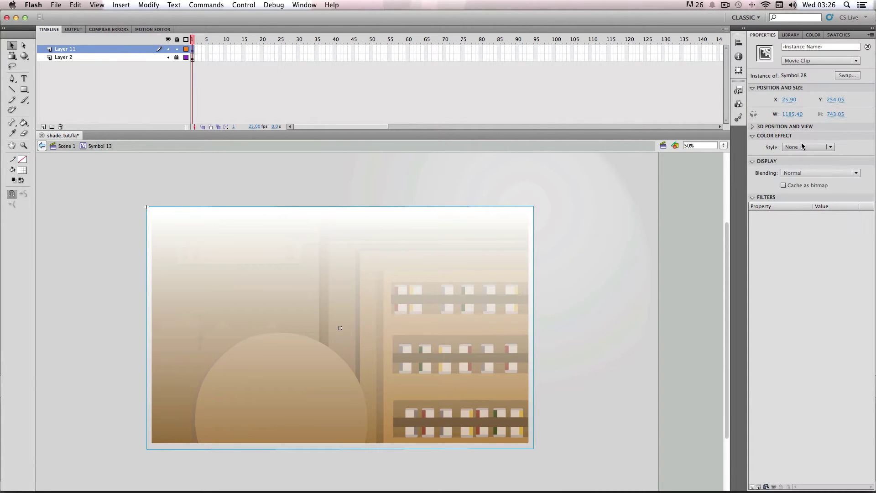
click(806, 146)
click(799, 181)
mouse_move(831, 161)
mouse_down()
mouse_move(796, 167)
mouse_move(826, 165)
mouse_move(816, 163)
mouse_up()
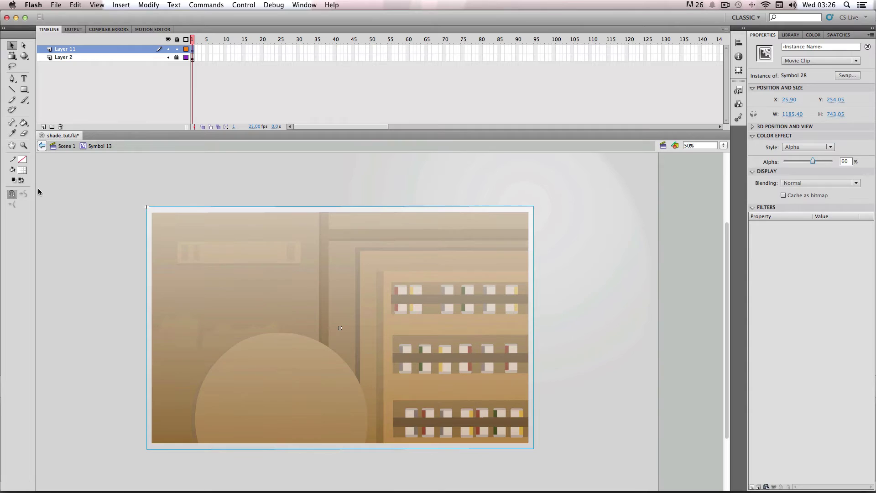
Return to Scene 1 and inspect the background and light glow clips, leaving nothing selected
click(66, 147)
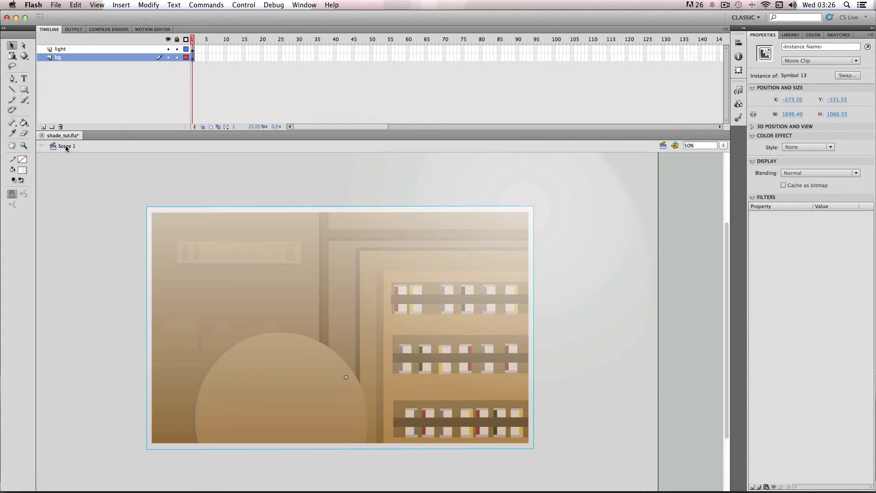
click(69, 219)
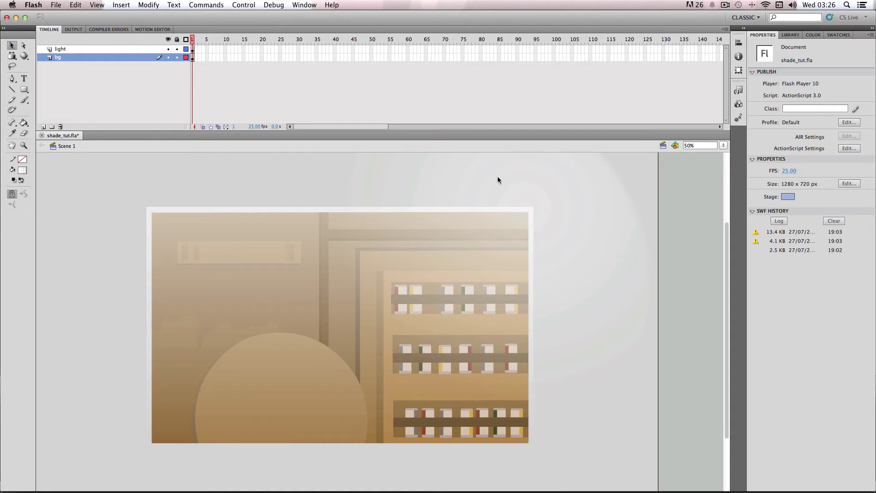
click(551, 192)
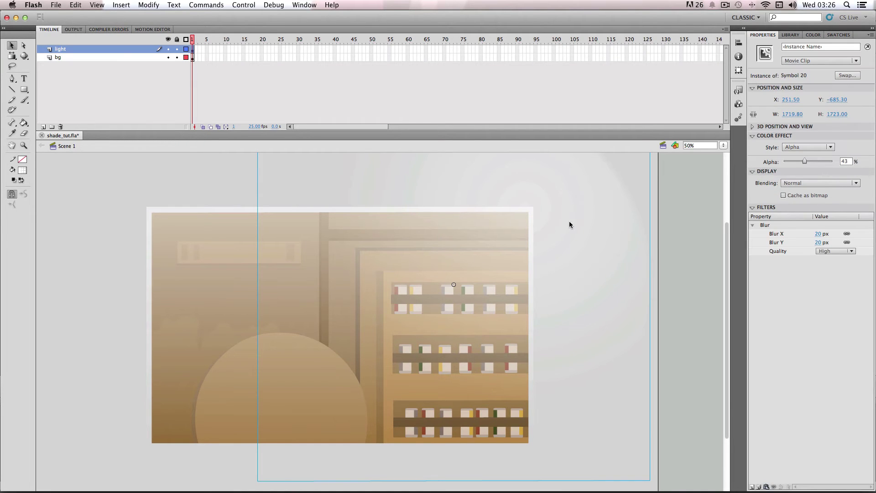
click(114, 192)
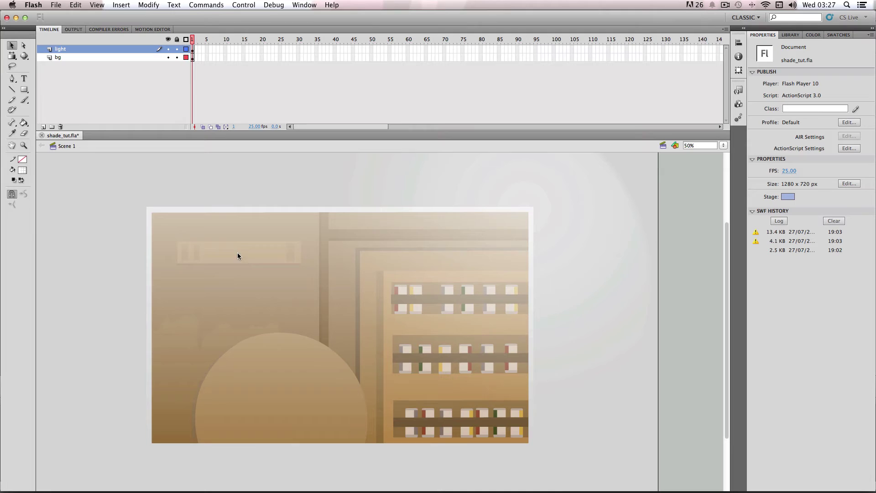
Drill into Symbol 13, then Symbol 28, and select the gradient shape
double_click(189, 256)
click(114, 237)
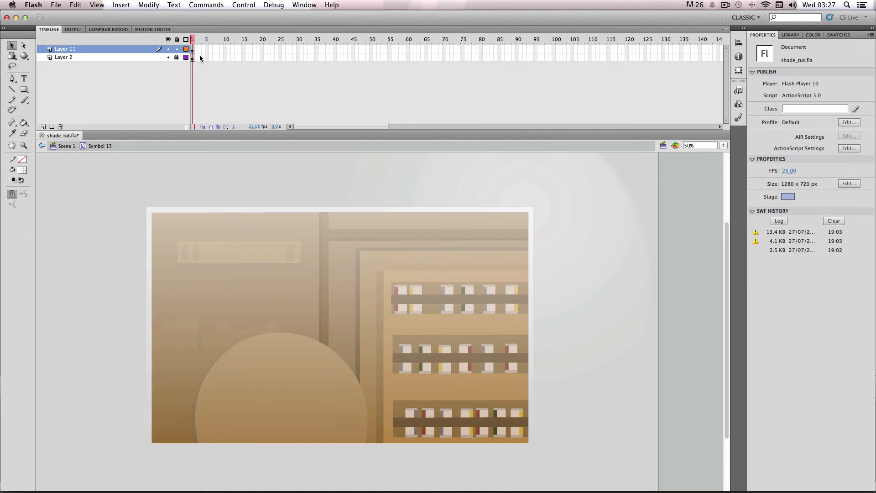
click(215, 250)
double_click(245, 278)
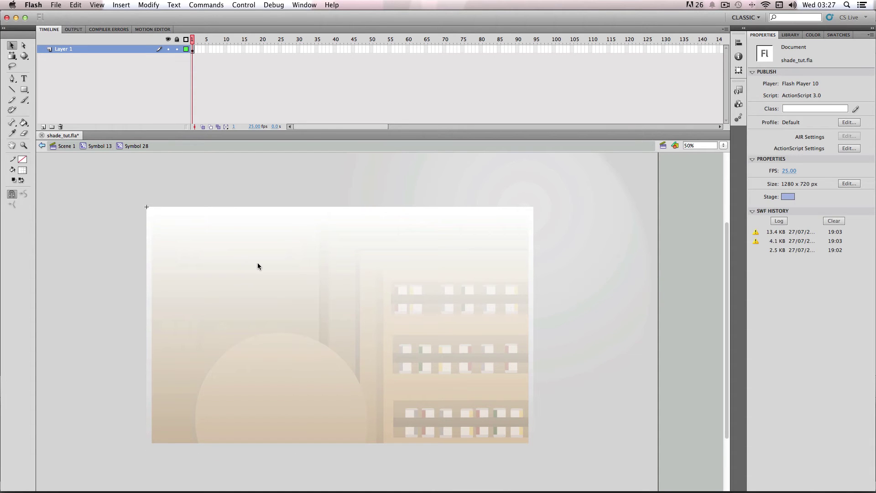
click(252, 265)
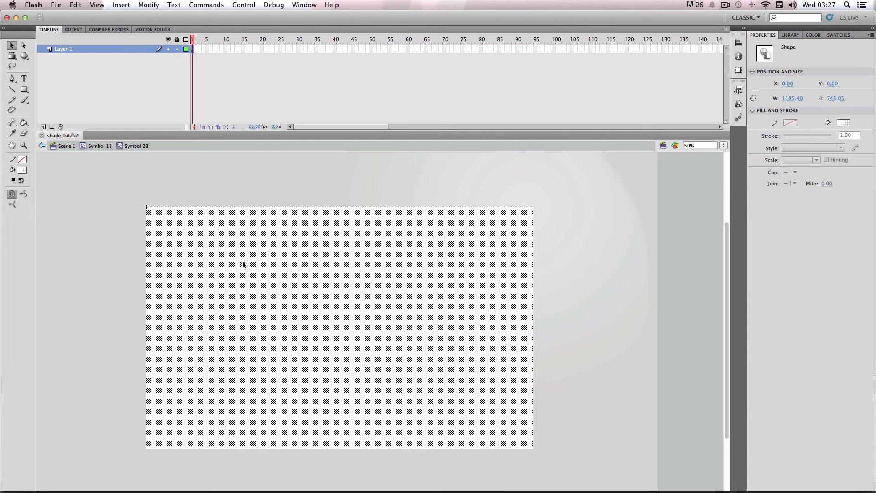
Make both gradient stops black, the right one at 0% alpha
click(810, 35)
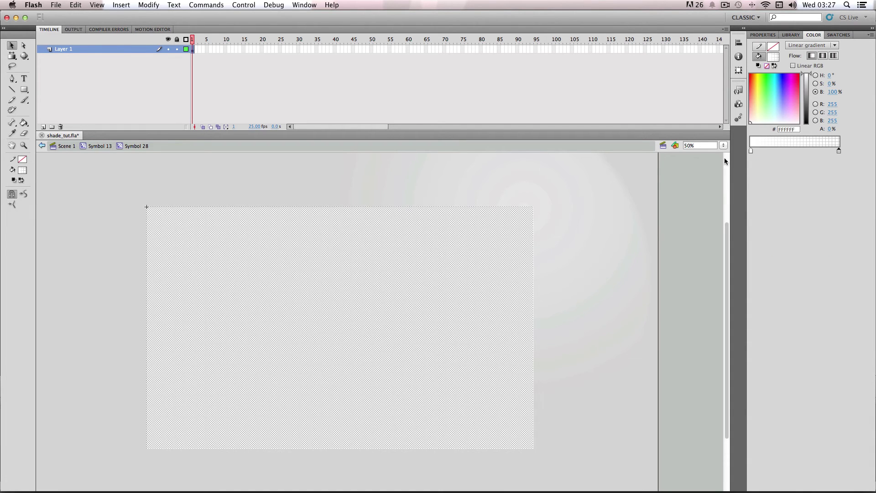
click(750, 150)
click(733, 171)
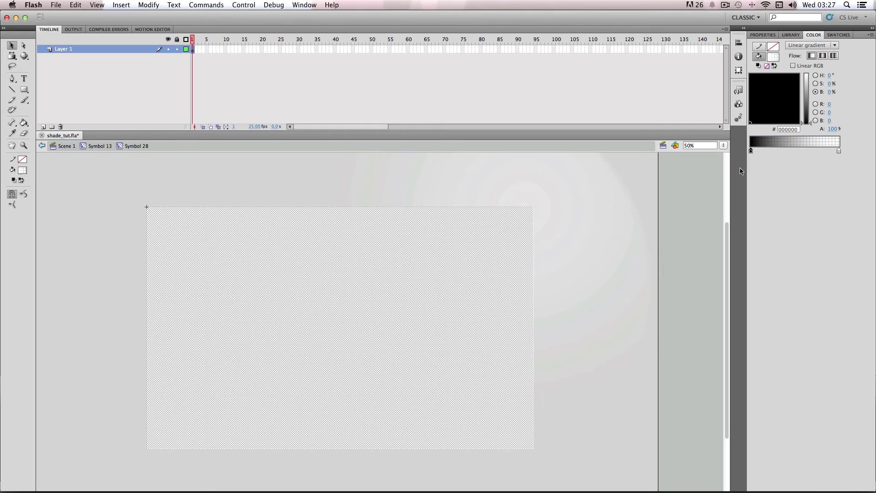
click(839, 151)
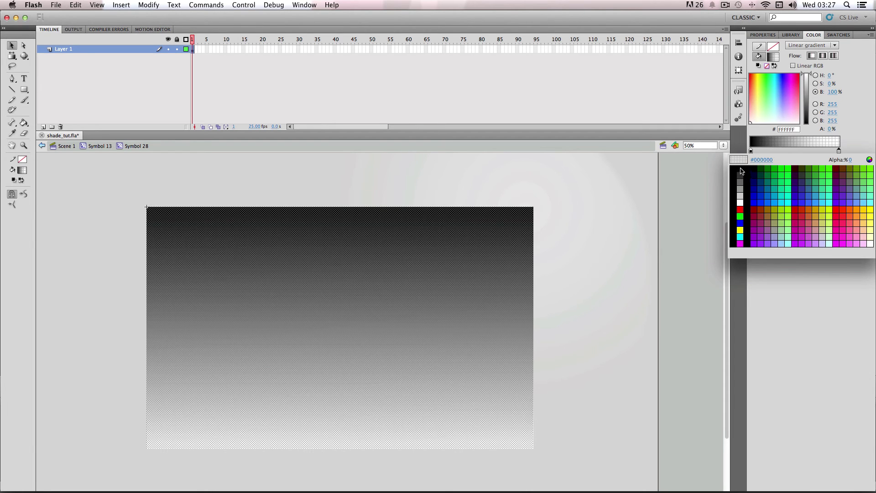
click(742, 173)
click(547, 212)
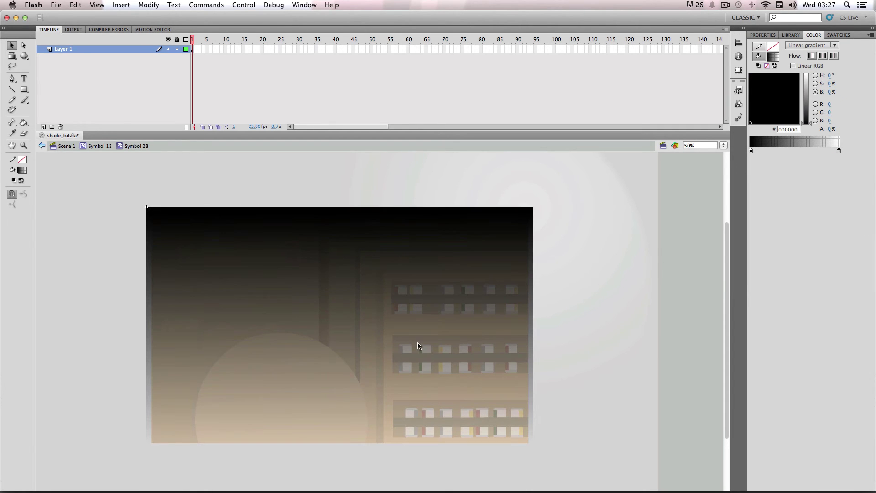
click(313, 274)
Rotate the black gradient about 180° so it darkens the bottom, then return to Scene 1
click(12, 56)
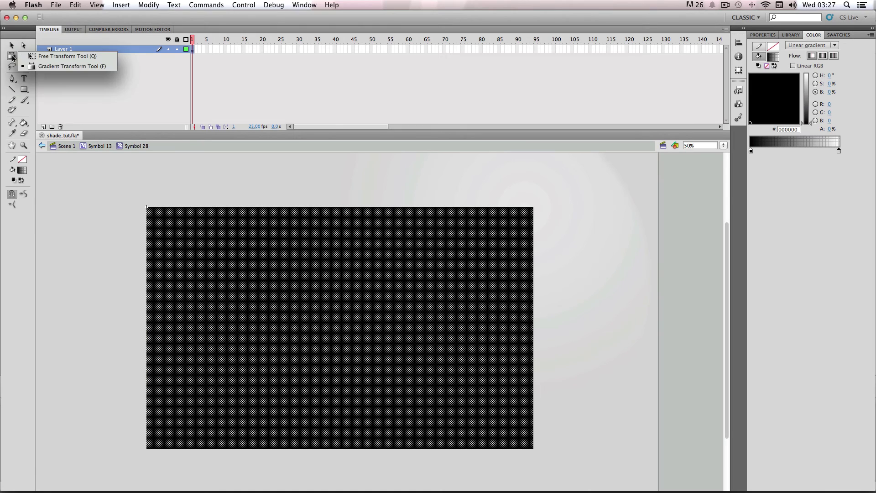
click(40, 68)
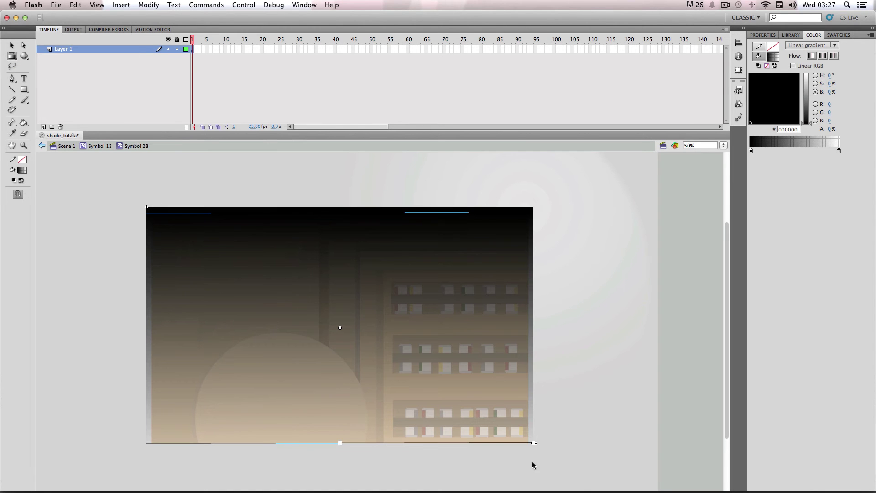
drag(532, 442, 138, 212)
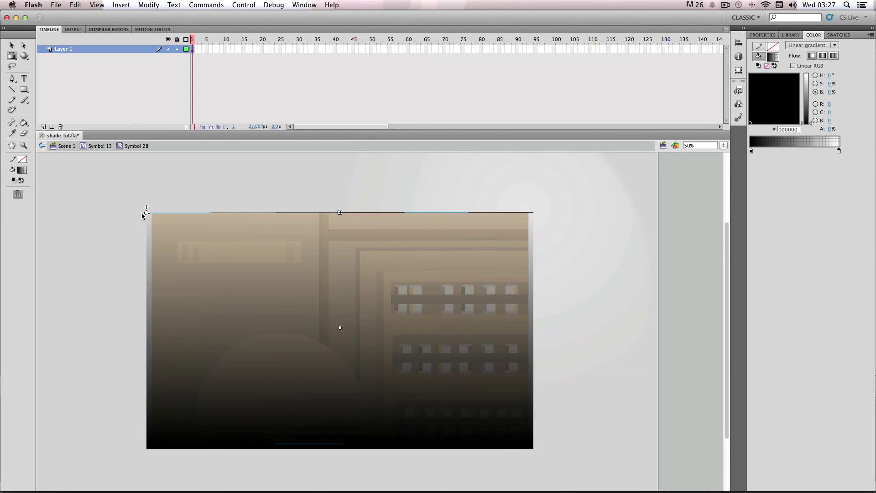
click(59, 147)
key(v)
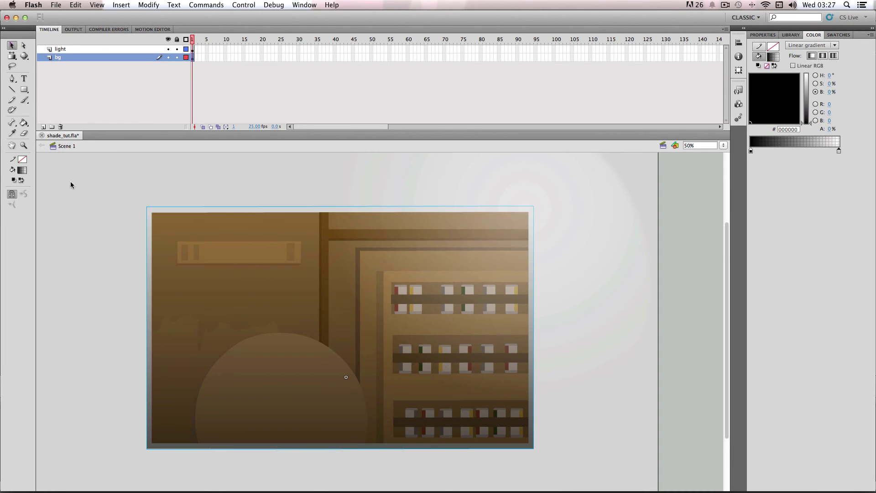